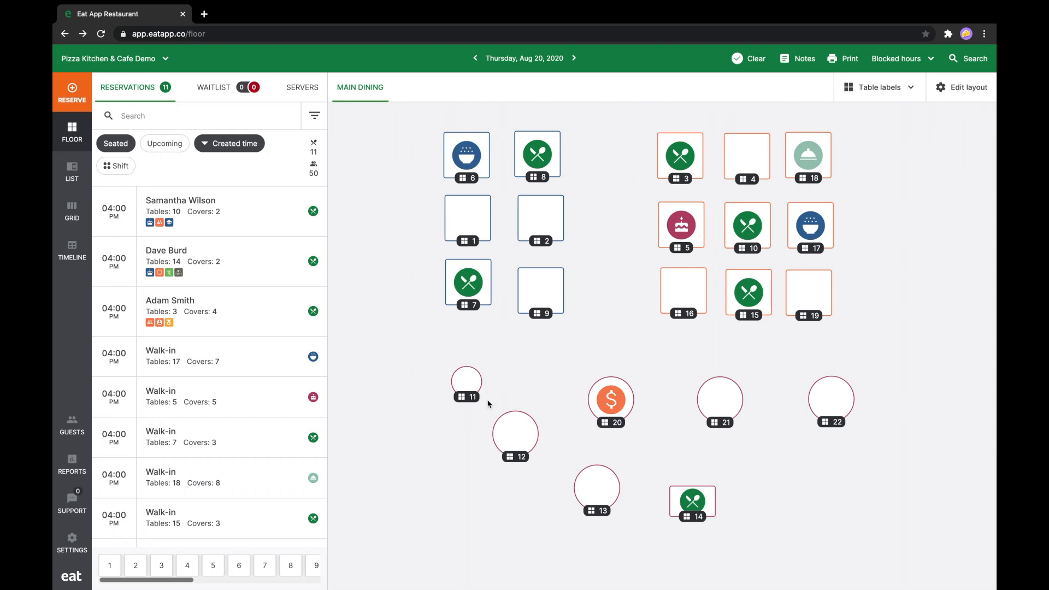
# Step: Start a new shift in the restaurant's shift settings and name it "Saturday Brunch"
pyautogui.click(71, 541)
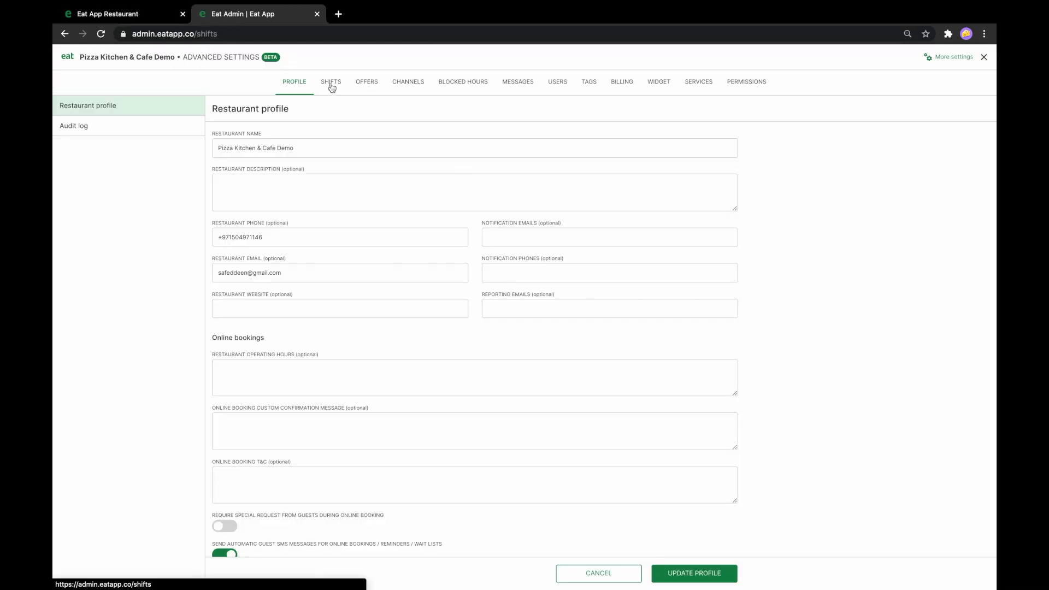
pyautogui.click(330, 83)
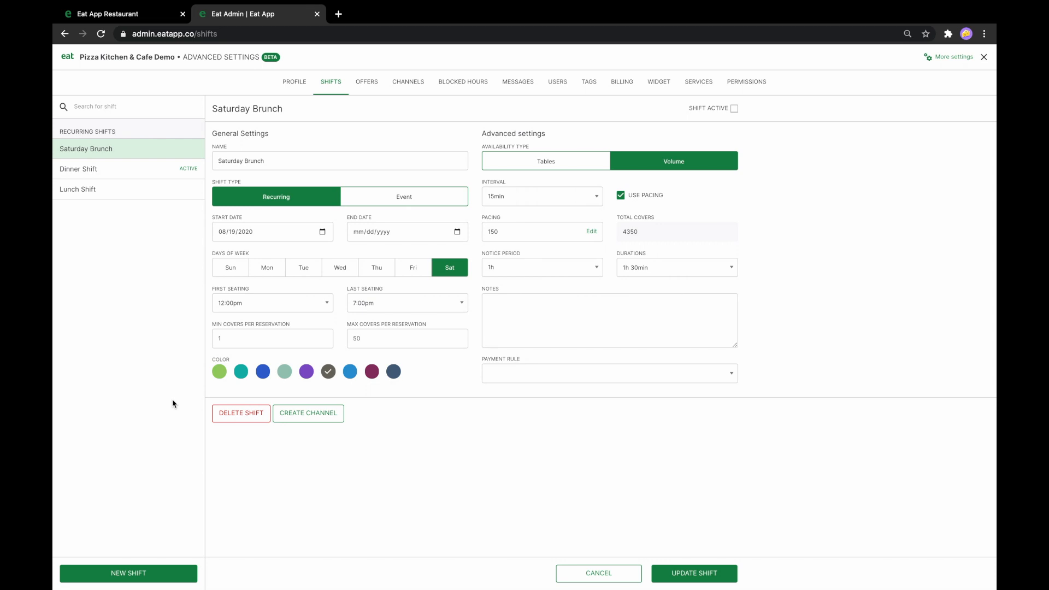
pyautogui.click(158, 572)
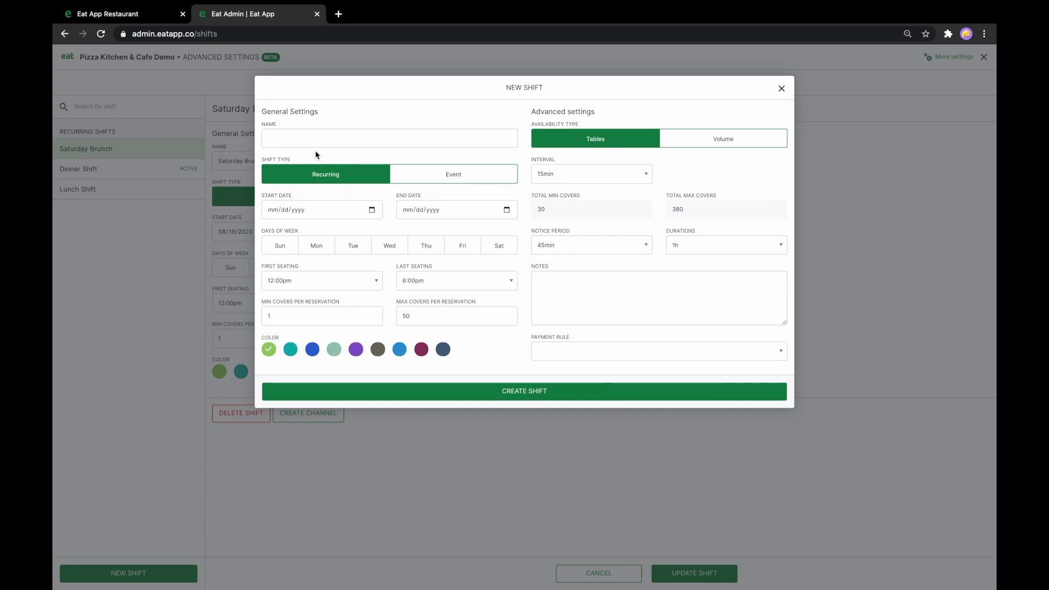
pyautogui.click(305, 139)
pyautogui.write('Saturday Brunch')
# Step: Set the recurring shift to run on Monday, Tuesday, Wednesday, Thursday and Friday
pyautogui.click(322, 251)
pyautogui.click(355, 251)
pyautogui.click(390, 253)
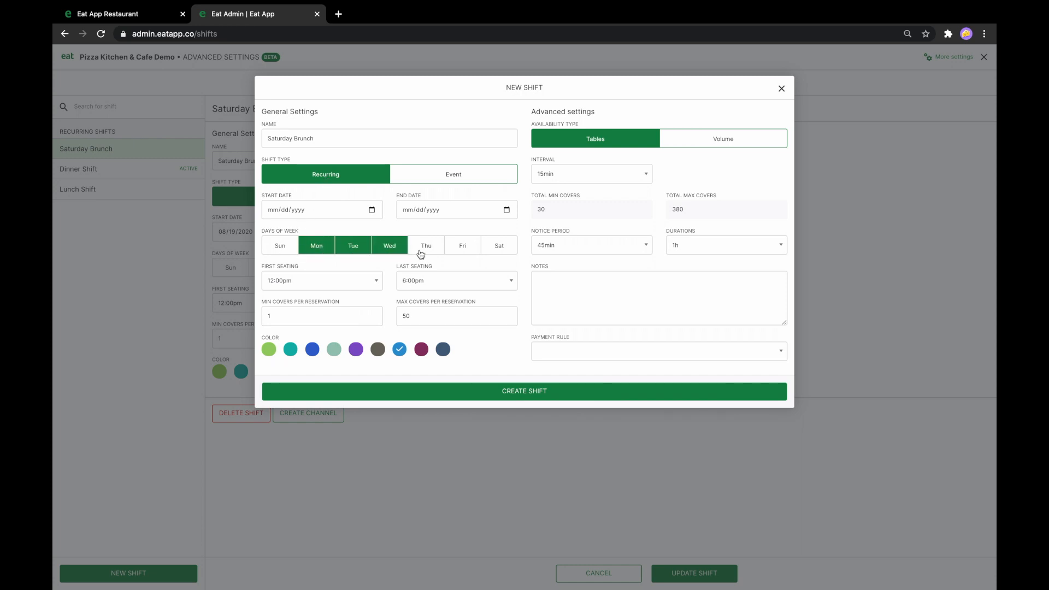
pyautogui.click(421, 254)
pyautogui.click(462, 254)
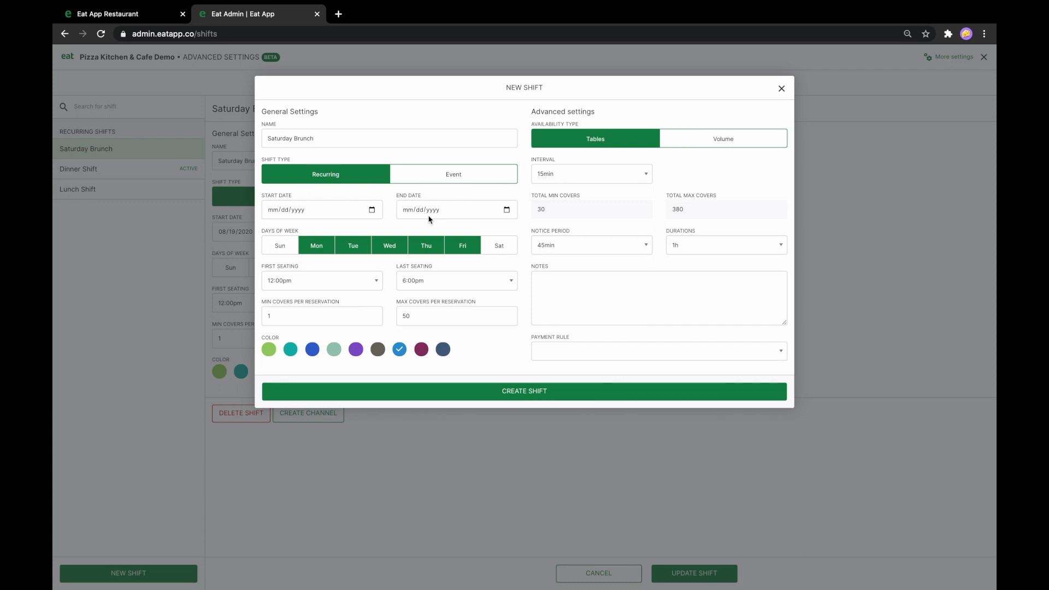
# Step: Change the shift type to Event and look through the available first and last seating times
pyautogui.click(432, 179)
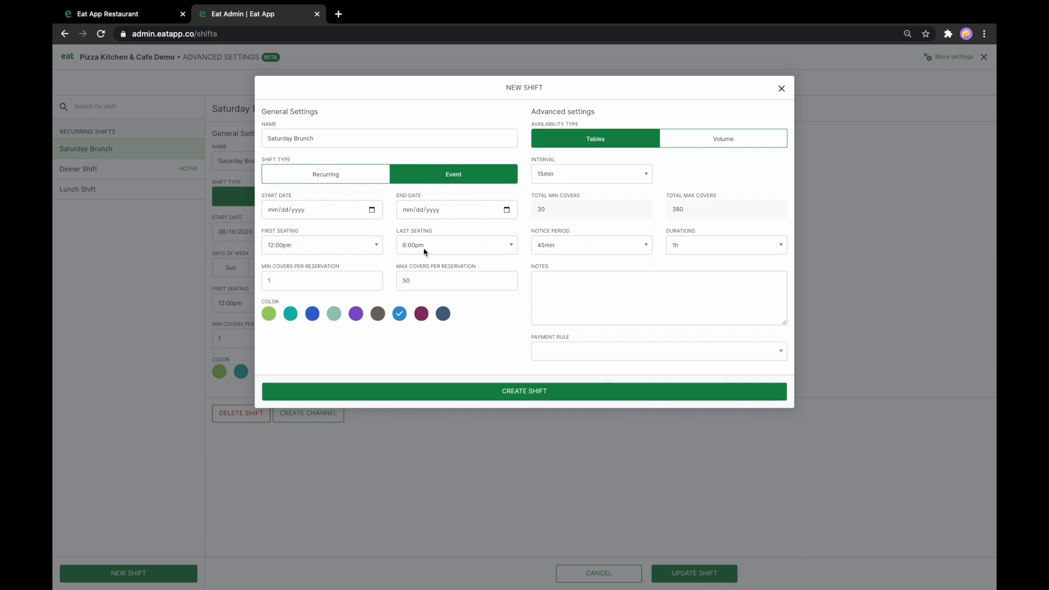
pyautogui.click(307, 253)
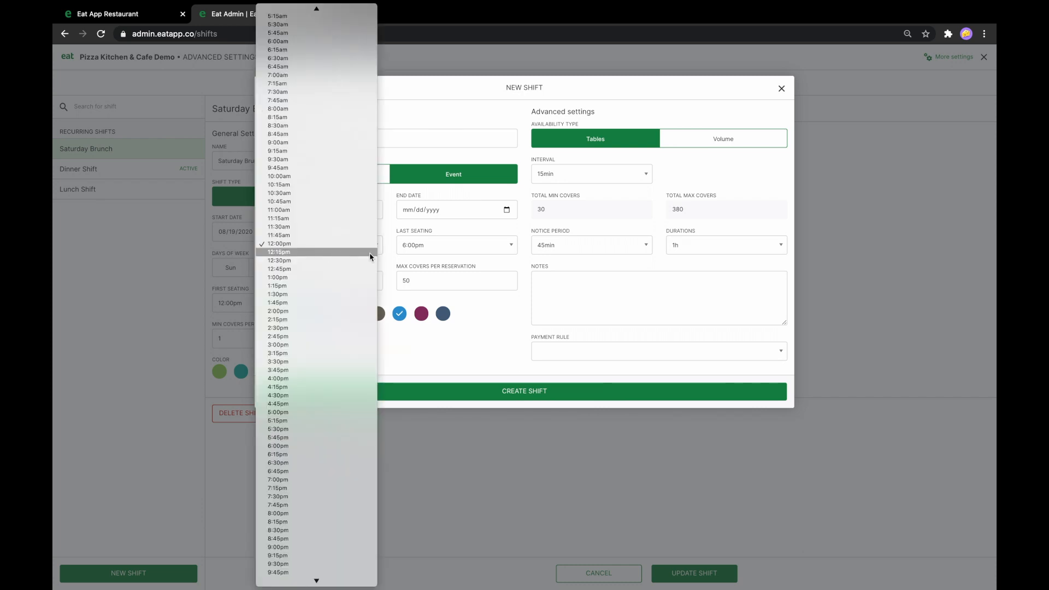
pyautogui.click(393, 254)
pyautogui.click(421, 251)
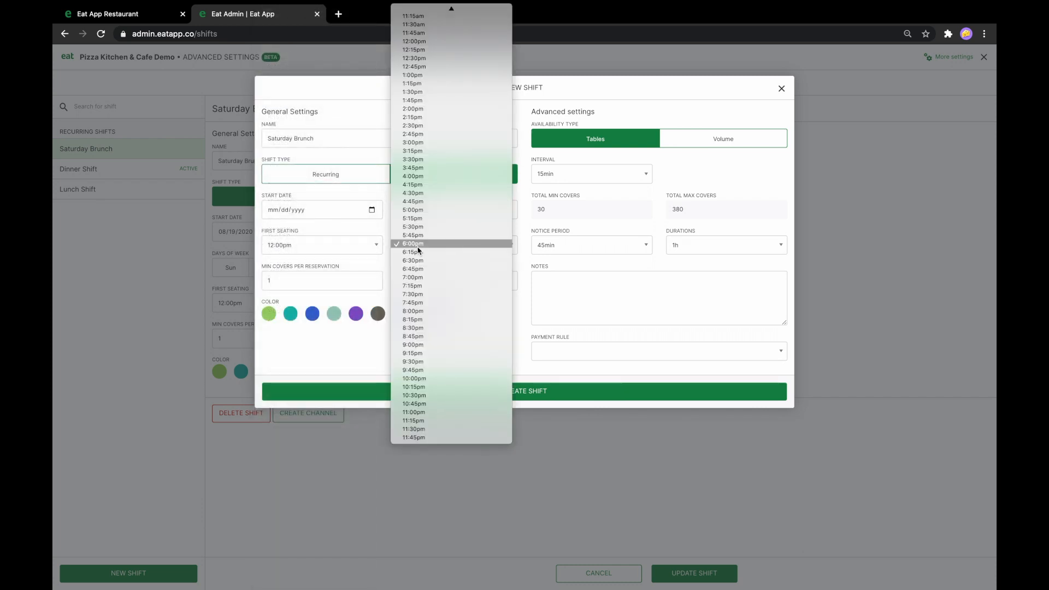
pyautogui.click(386, 265)
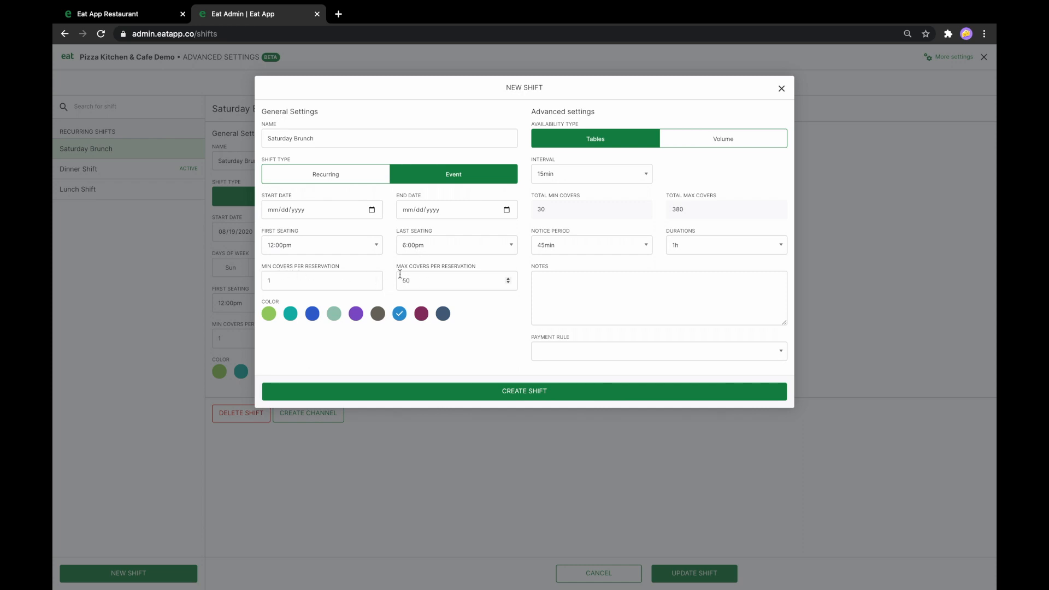
# Step: Set the covers per reservation to a minimum of 4 and a maximum of 20
pyautogui.click(314, 279)
pyautogui.press('BackSpace')
pyautogui.write('4')
pyautogui.click(411, 280)
pyautogui.press('BackSpace')
pyautogui.press('BackSpace')
pyautogui.write('20')
# Step: Switch the availability type to Volume, enable pacing and set the pacing to 150
pyautogui.click(693, 146)
pyautogui.click(633, 143)
pyautogui.click(688, 144)
pyautogui.click(669, 173)
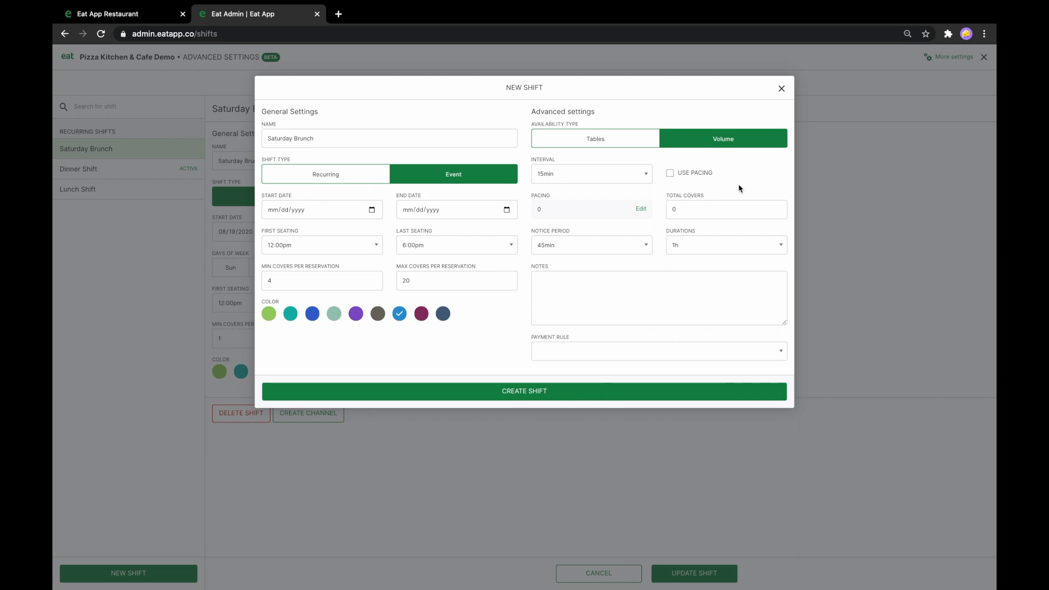
pyautogui.click(681, 176)
pyautogui.click(591, 208)
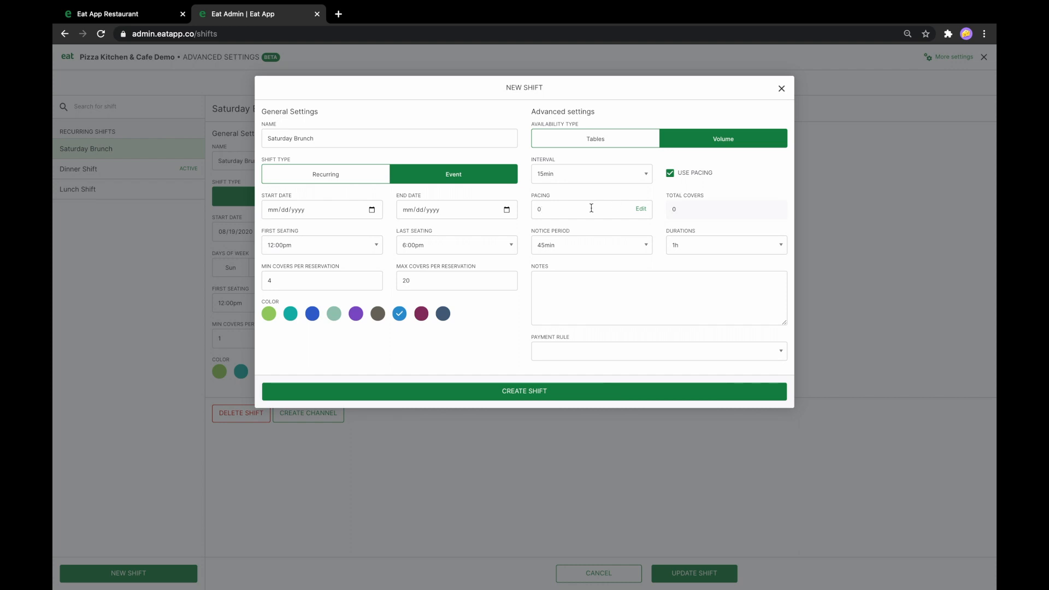
pyautogui.press('BackSpace')
pyautogui.write('150')
# Step: Review the maximum covers for each time slot with the shared value turned off, and close without setting covers
pyautogui.click(640, 210)
pyautogui.click(510, 218)
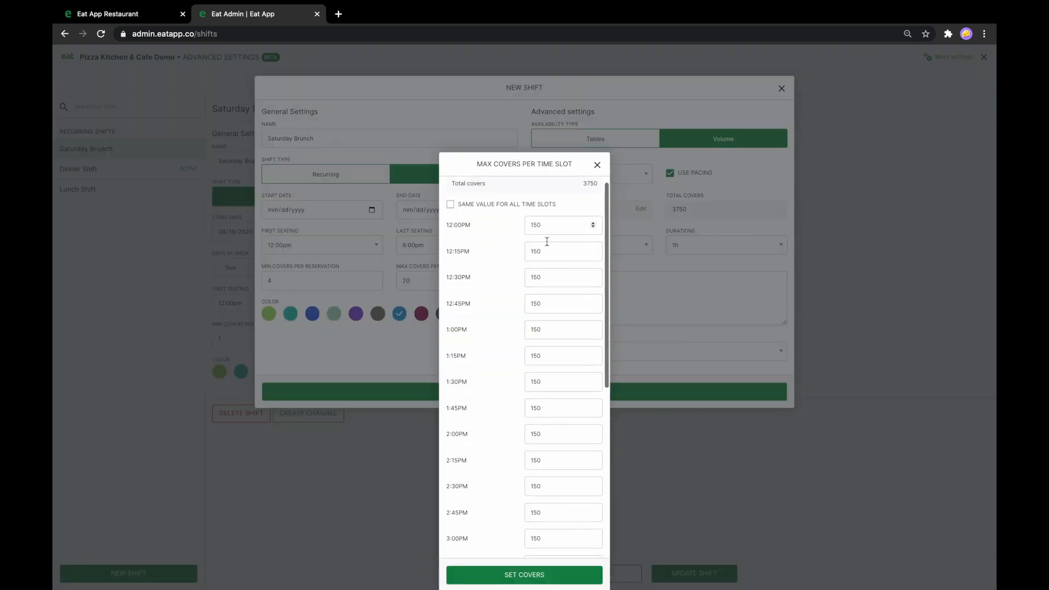
pyautogui.scroll(-5, 546, 306)
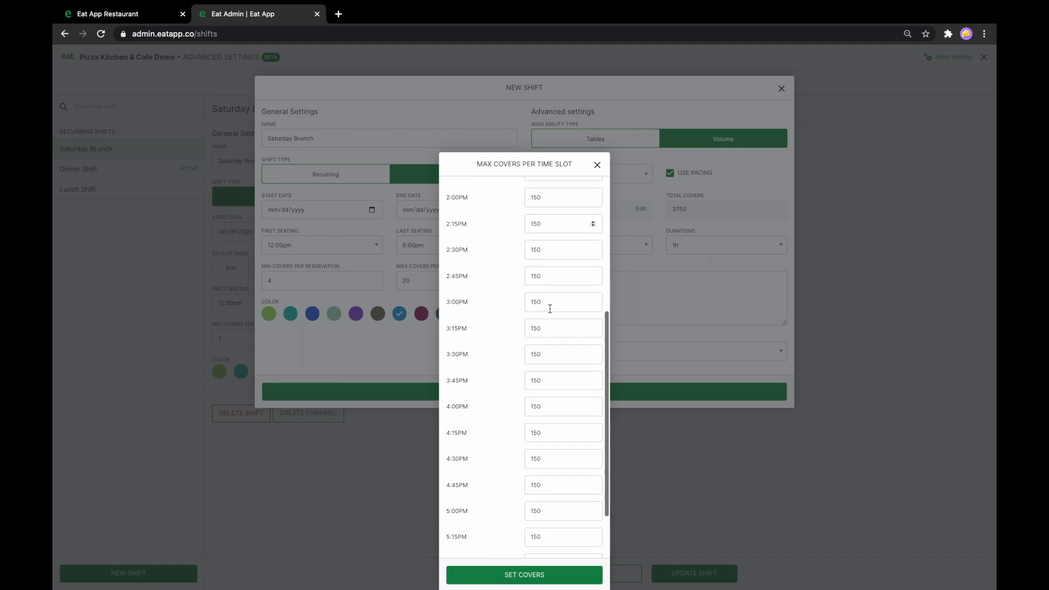
pyautogui.click(597, 164)
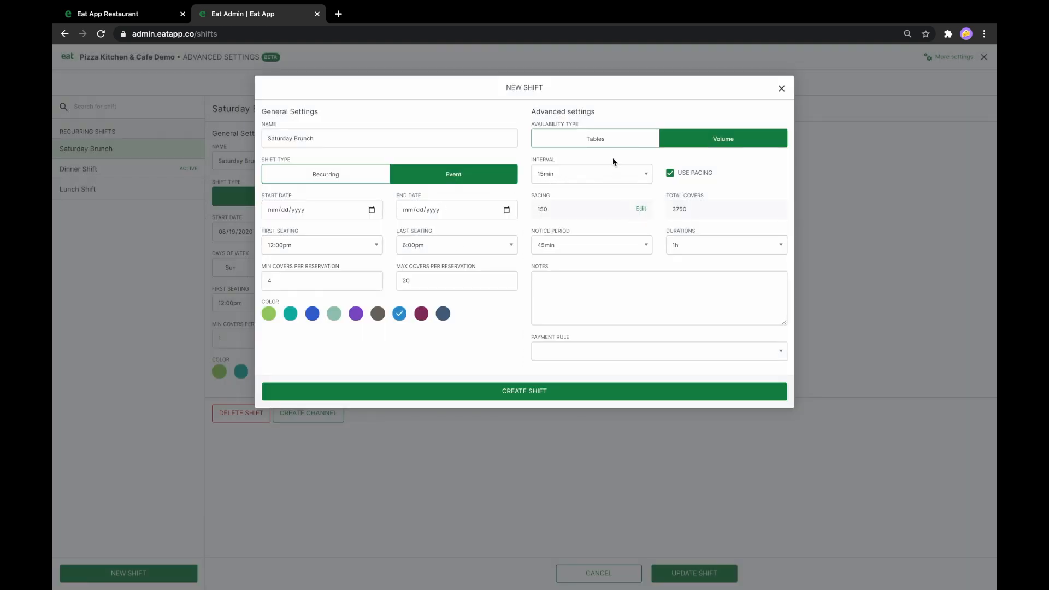
# Step: Set the new shift's availability type to Tables and its booking interval to 30min
pyautogui.click(617, 145)
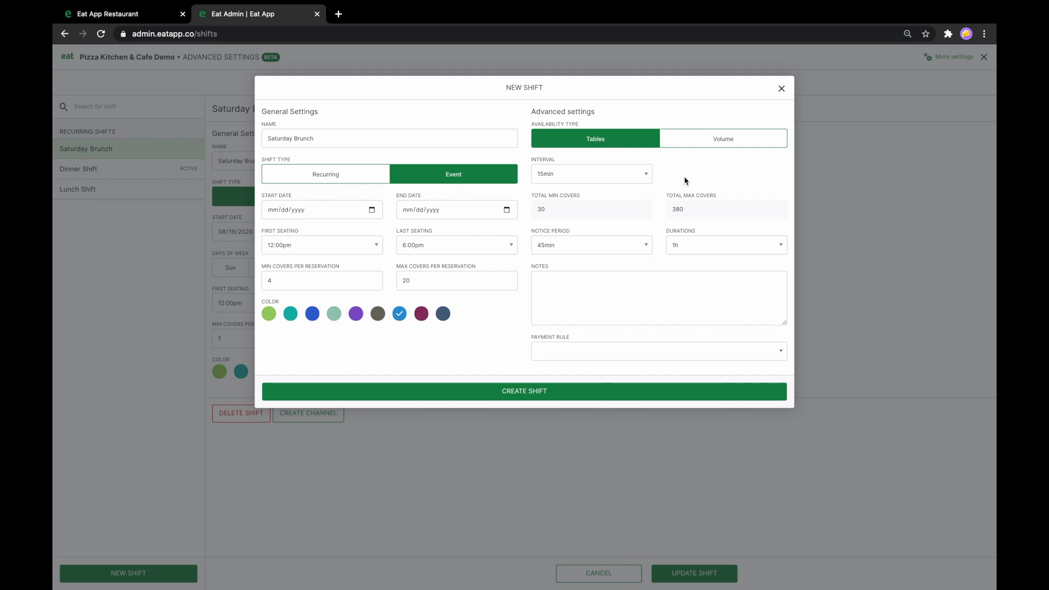
pyautogui.click(550, 173)
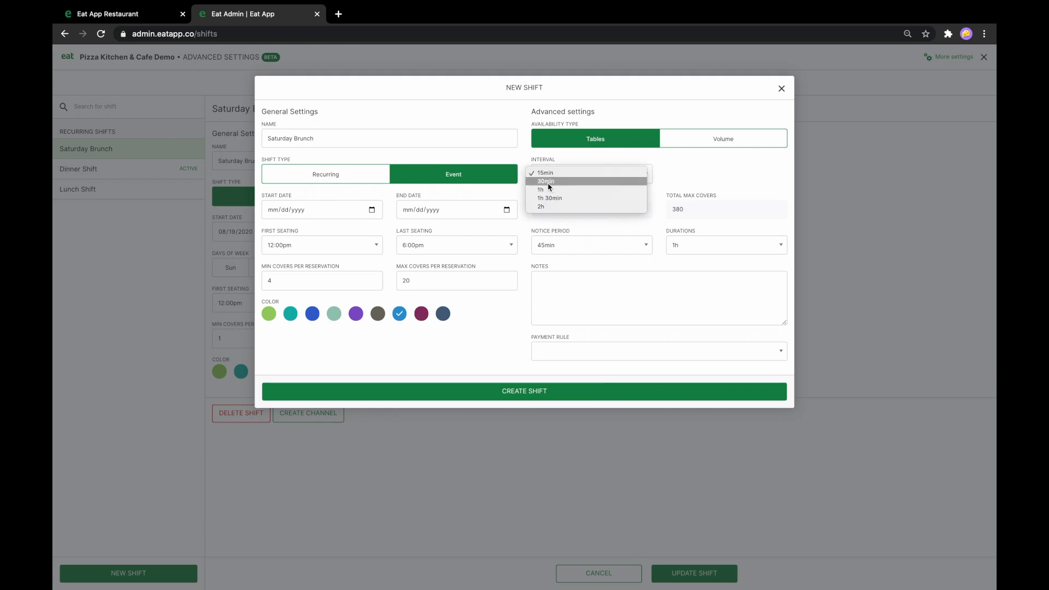
pyautogui.click(548, 183)
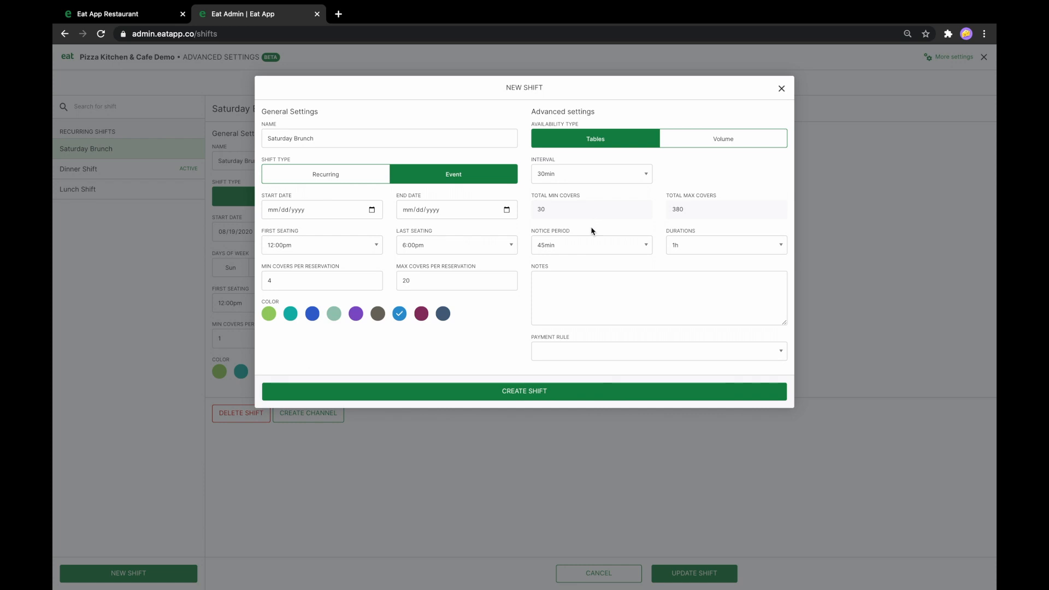
# Step: Set the new shift's notice period to 24h
pyautogui.click(564, 249)
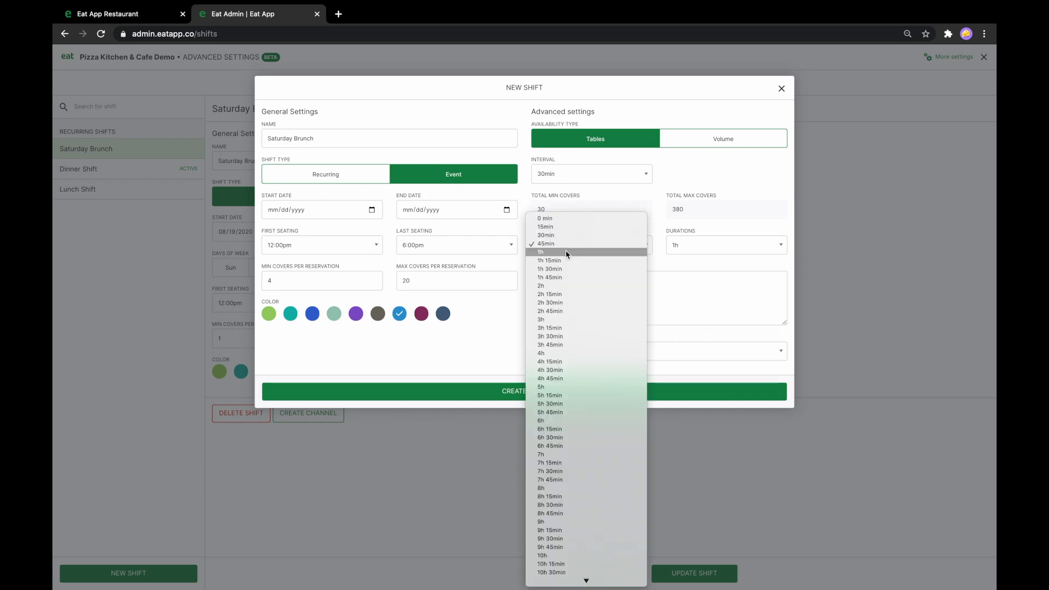
pyautogui.scroll(-15, 569, 323)
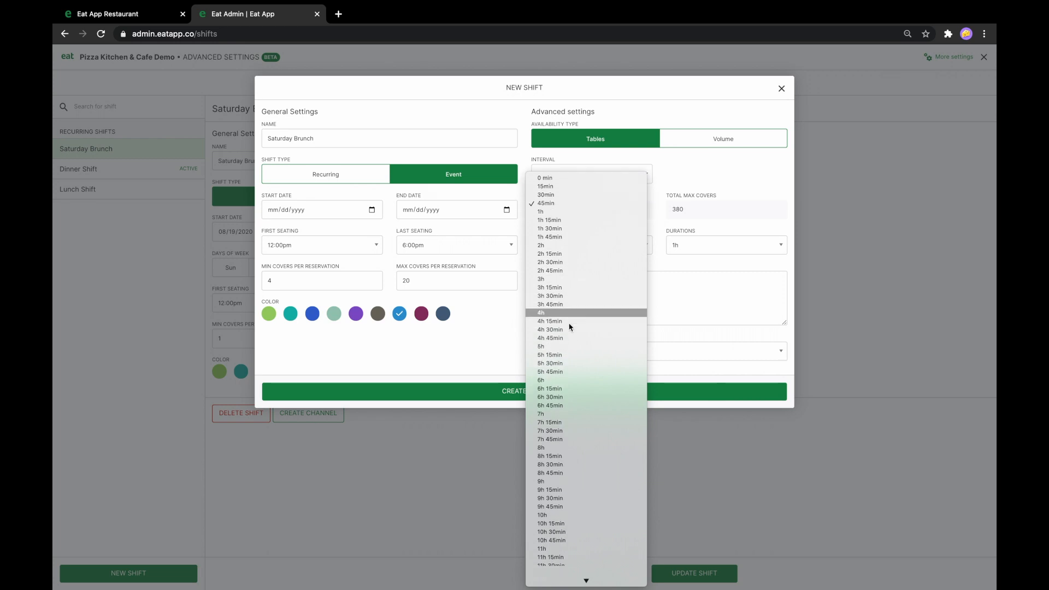
pyautogui.scroll(3, 569, 327)
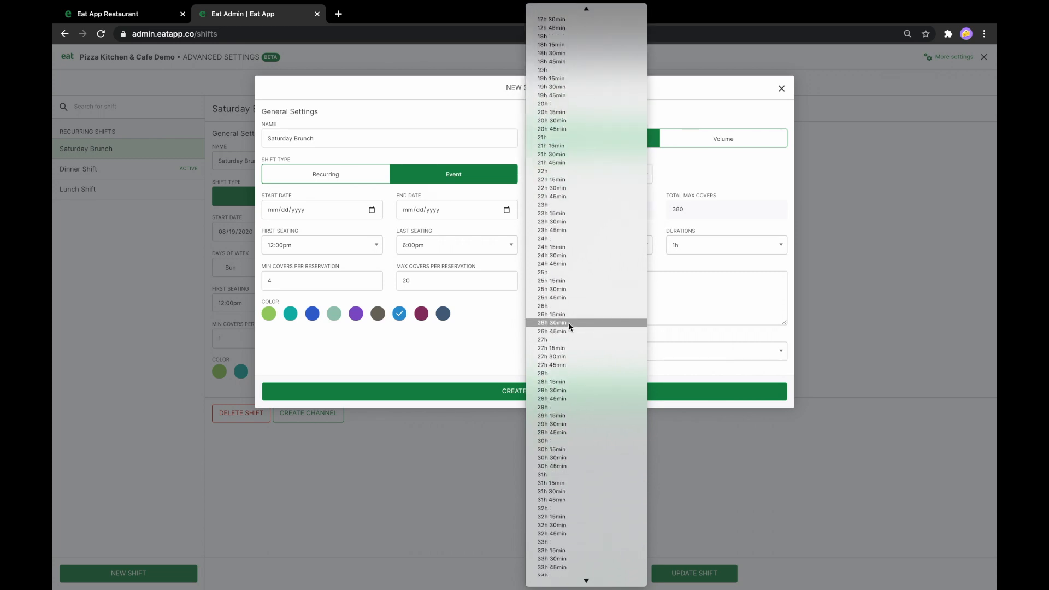
pyautogui.click(567, 246)
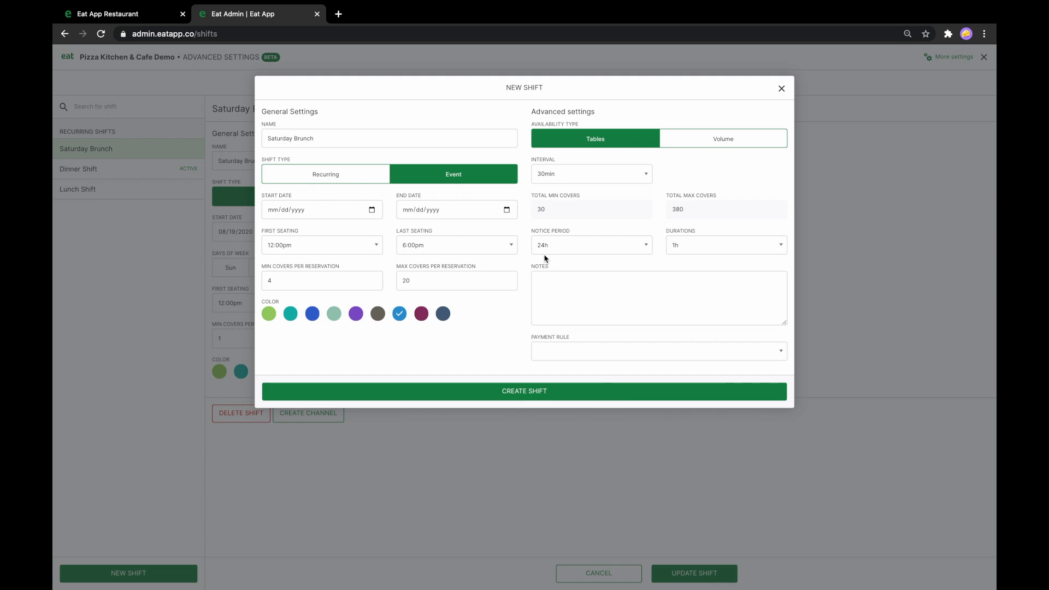
# Step: Set the new shift's reservation durations to Custom
pyautogui.click(697, 252)
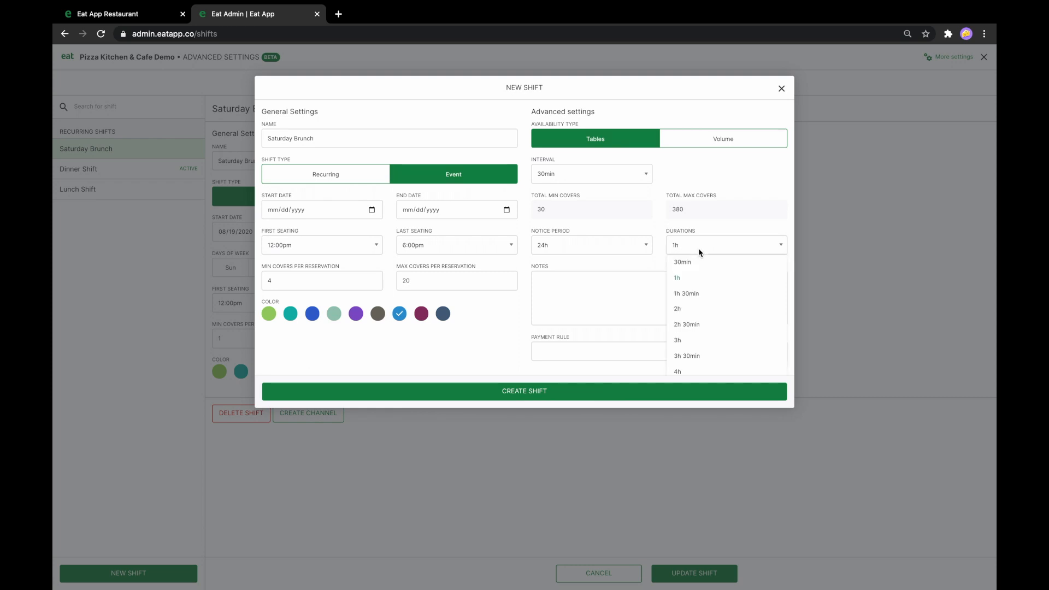
pyautogui.scroll(-1, 705, 286)
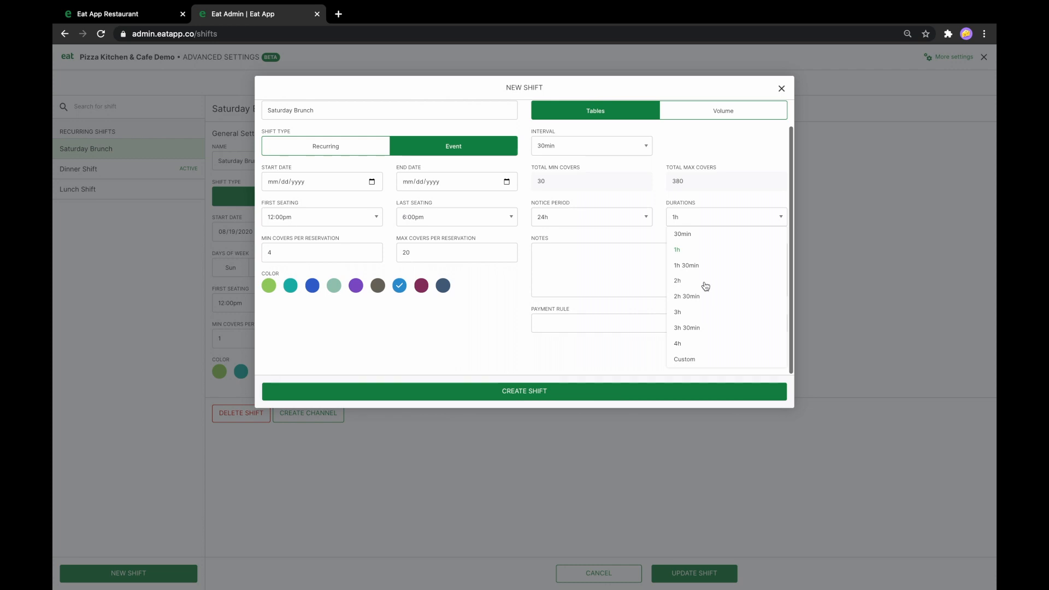
pyautogui.scroll(1, 686, 257)
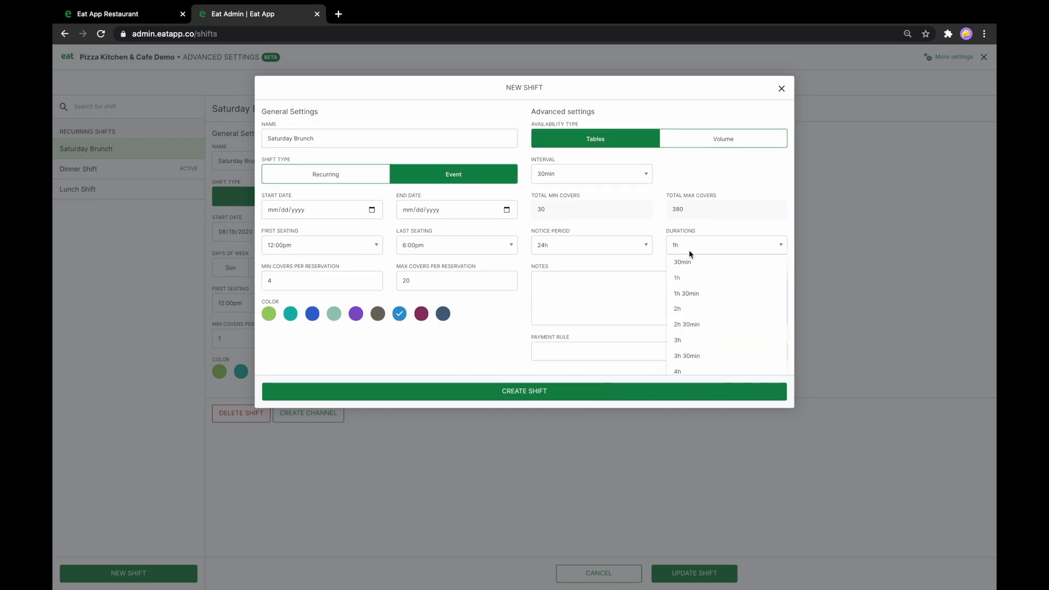
pyautogui.scroll(-1, 705, 322)
pyautogui.click(688, 357)
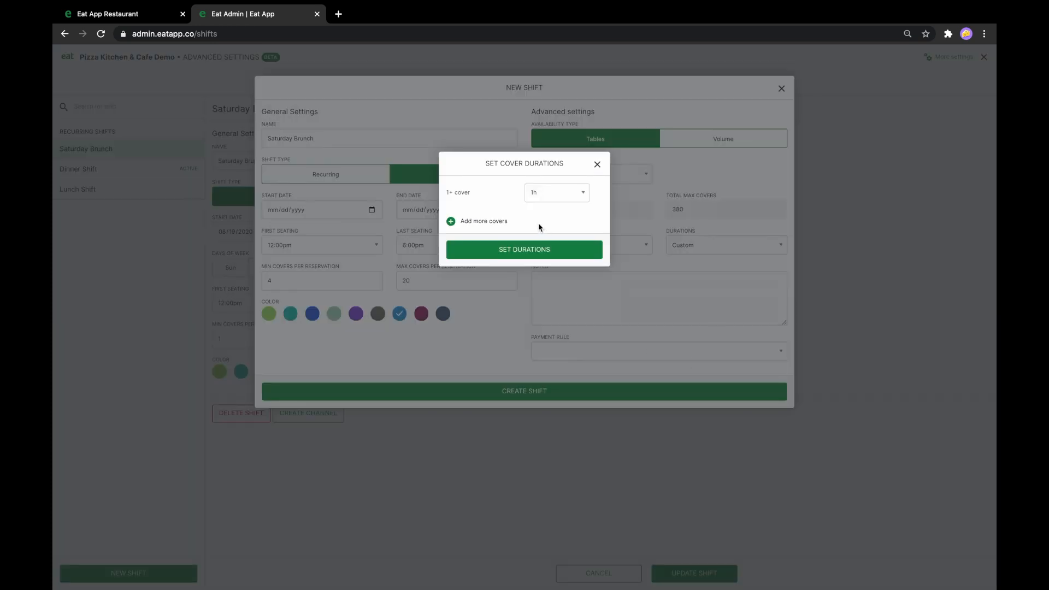
# Step: Add separate cover duration rows up to 6+ covers, and close the dialog without setting the durations
pyautogui.click(484, 222)
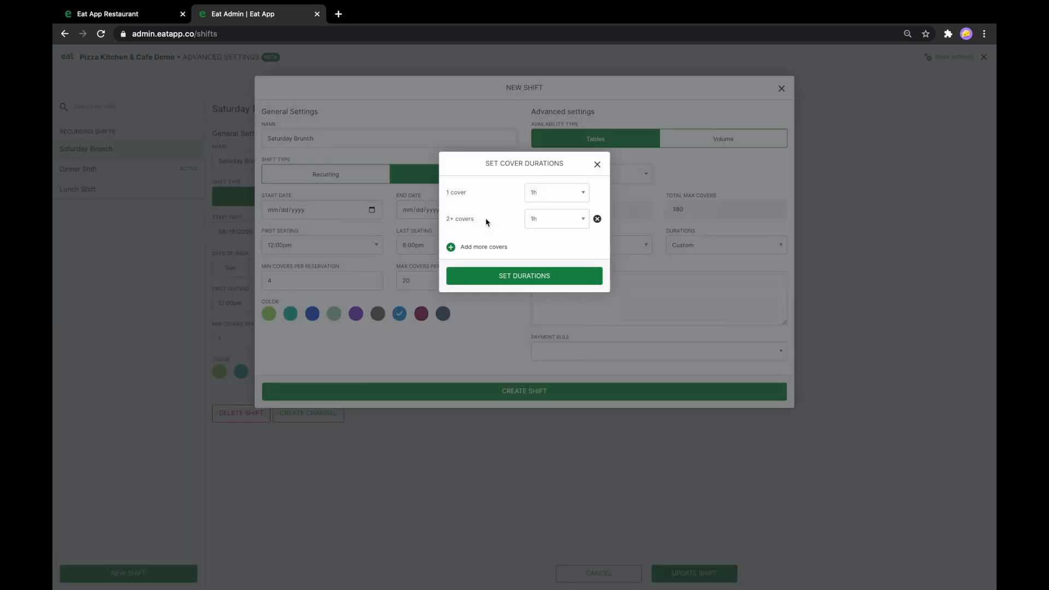
pyautogui.click(481, 249)
pyautogui.click(474, 276)
pyautogui.click(474, 301)
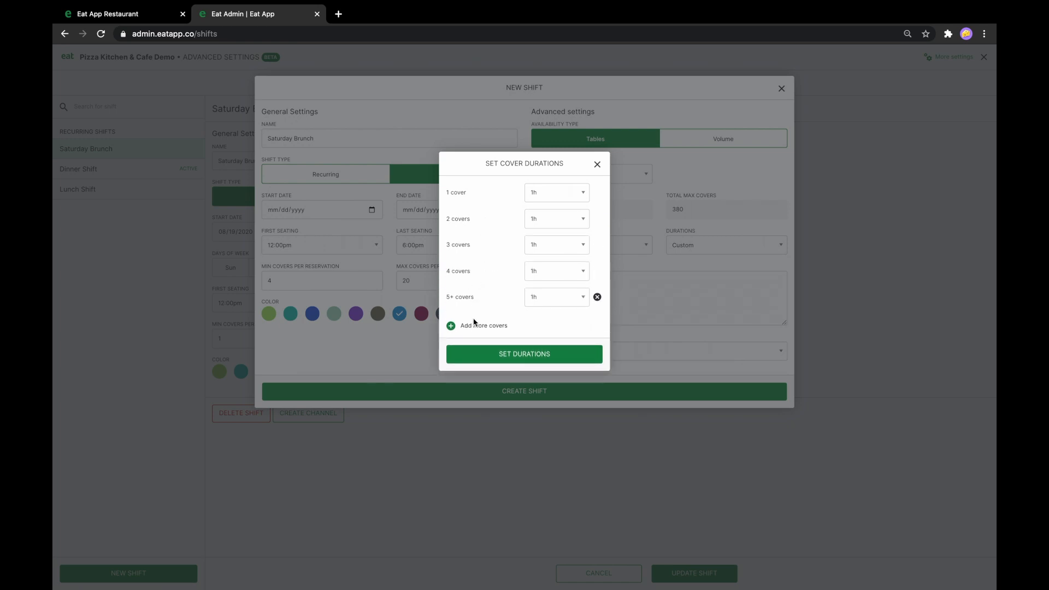
pyautogui.click(472, 326)
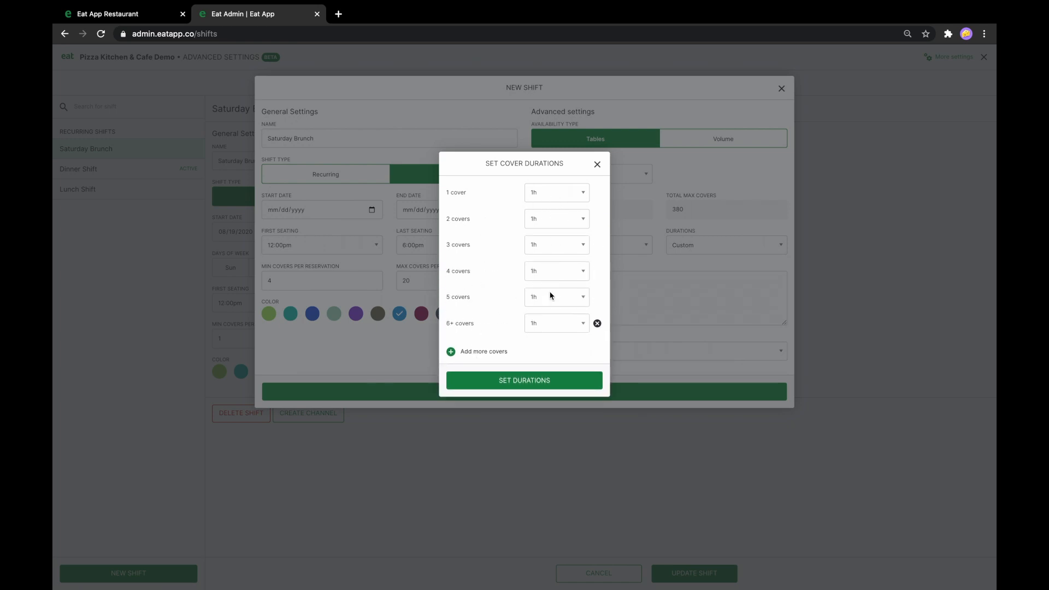
pyautogui.click(597, 164)
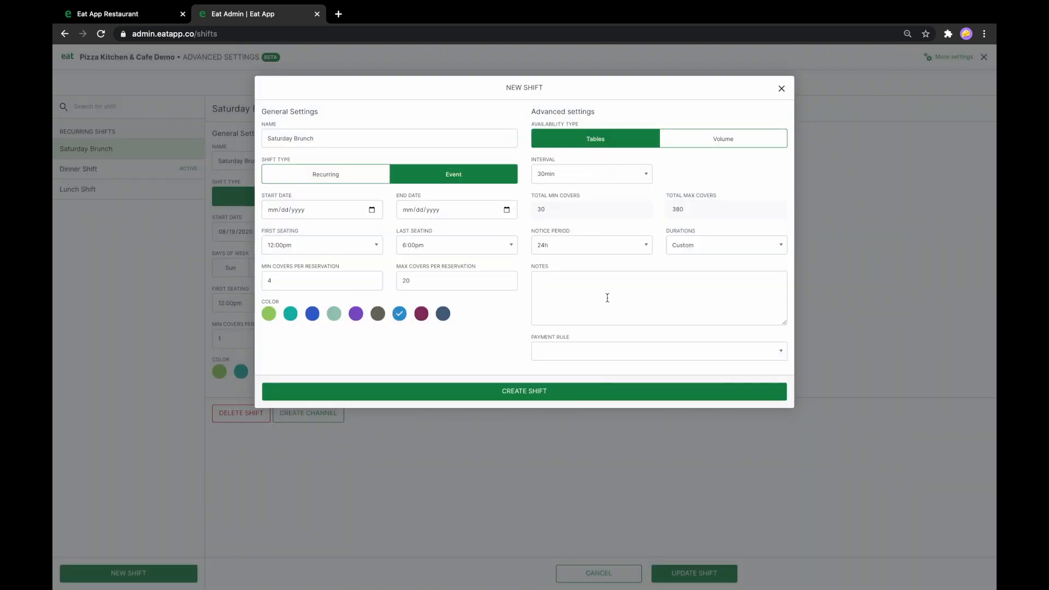
# Step: Enter the shift note "Make sure this stays active." and submit the new shift for creation
pyautogui.write('Make sure this stays active.')
pyautogui.click(546, 402)
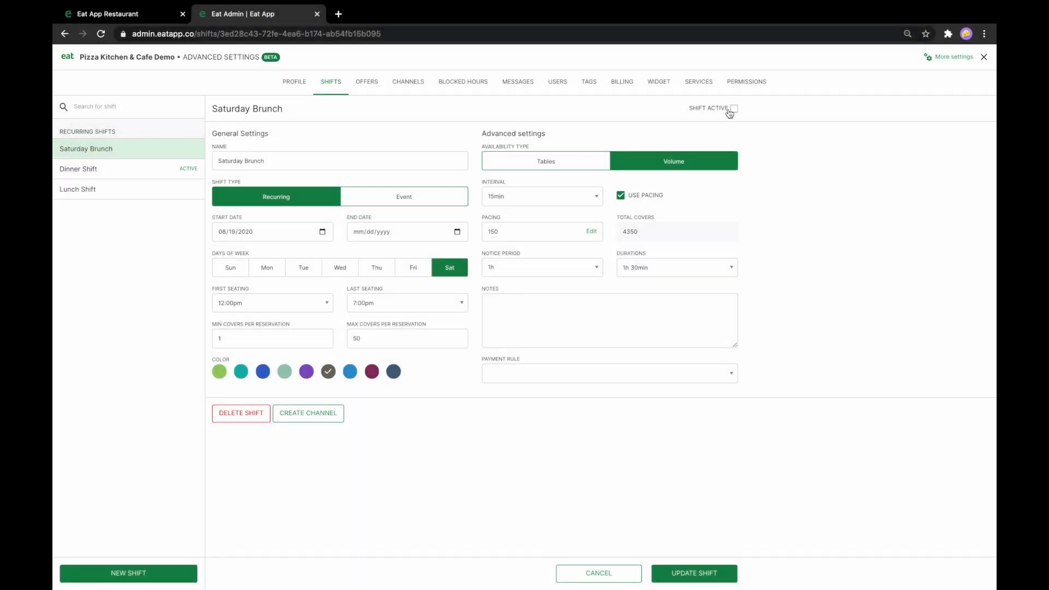
# Step: Toggle the active status of the existing Saturday Brunch shift on and back off
pyautogui.click(734, 109)
pyautogui.click(734, 108)
pyautogui.click(734, 109)
pyautogui.click(734, 109)
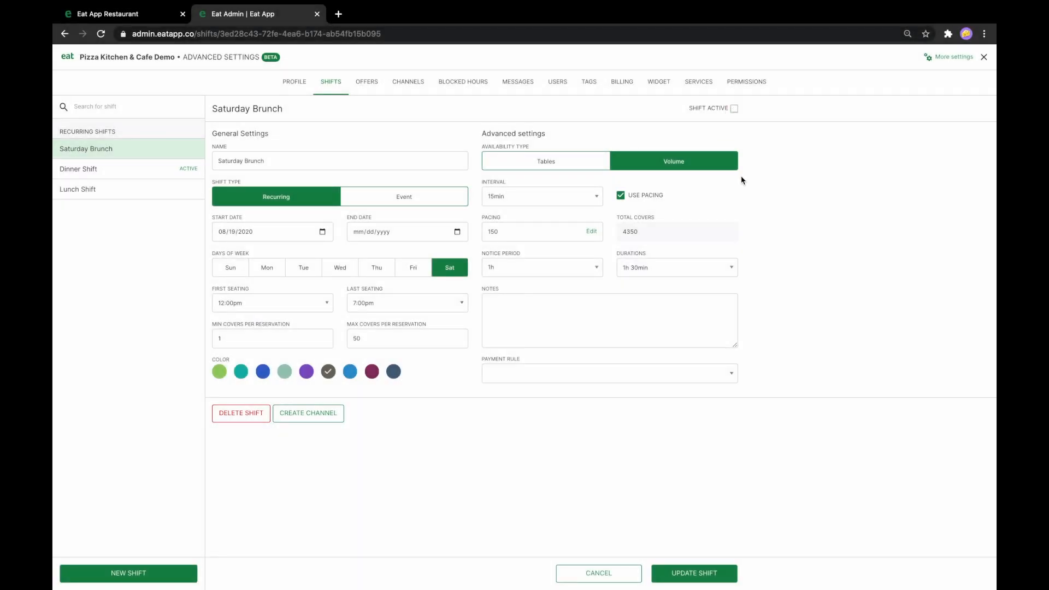